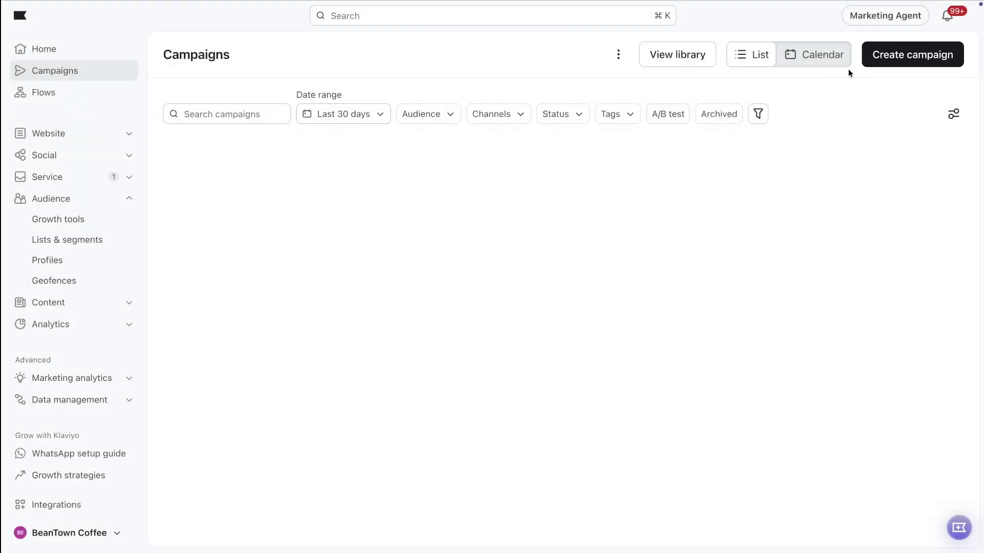
- Create a new campaign named "New spring flavor launch"
click(878, 64)
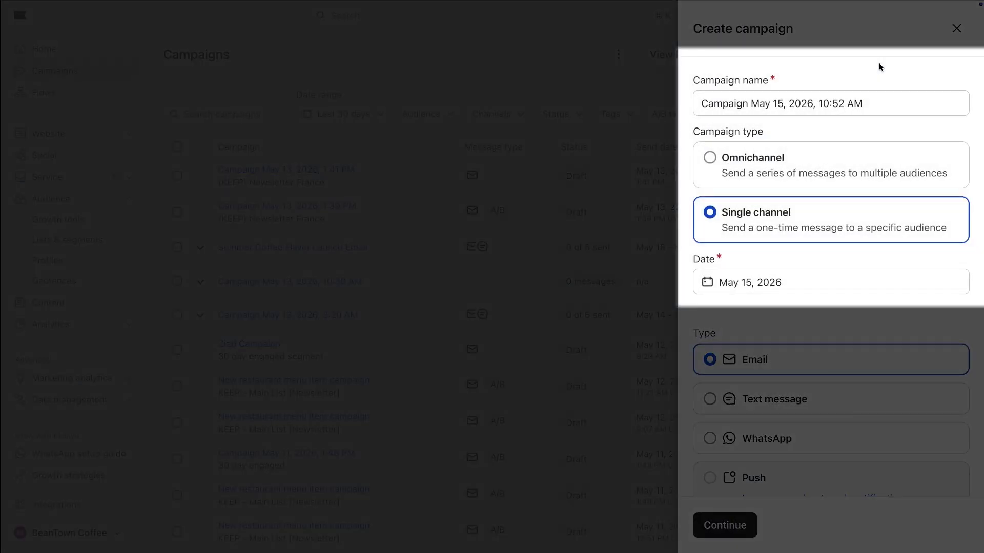
triple_click(881, 100)
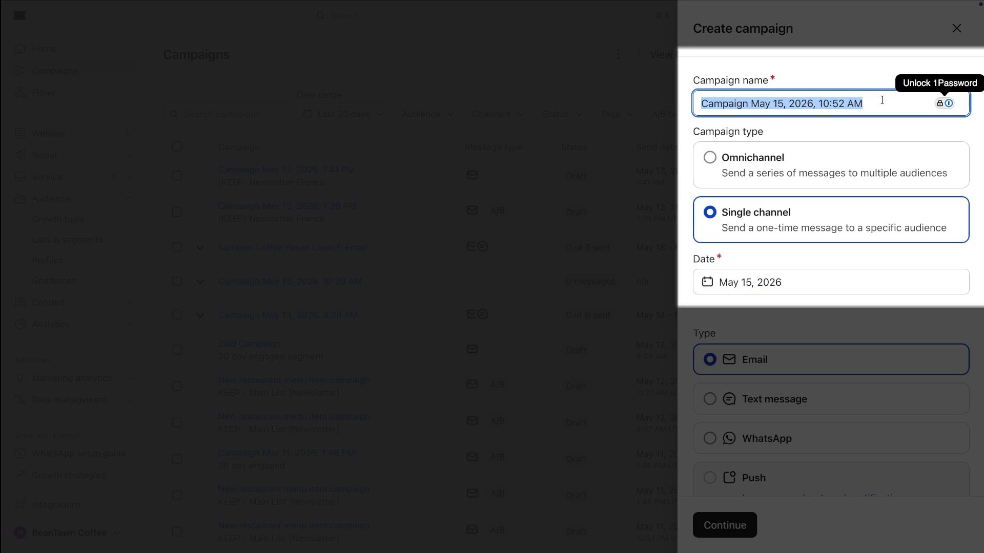
text(New spring flavor launch)
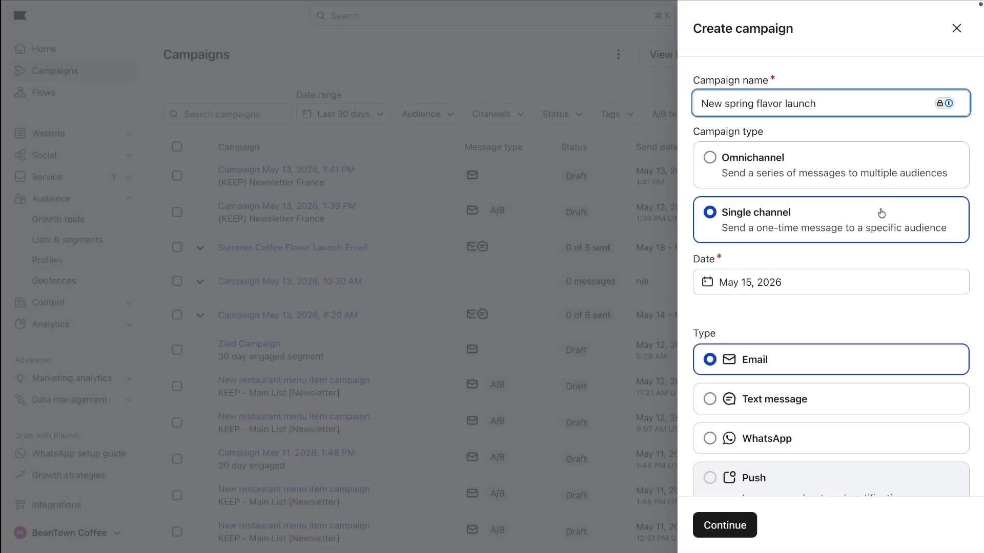
- Set the campaign date to May 21, 2026, choose the Text message type, and continue
click(812, 281)
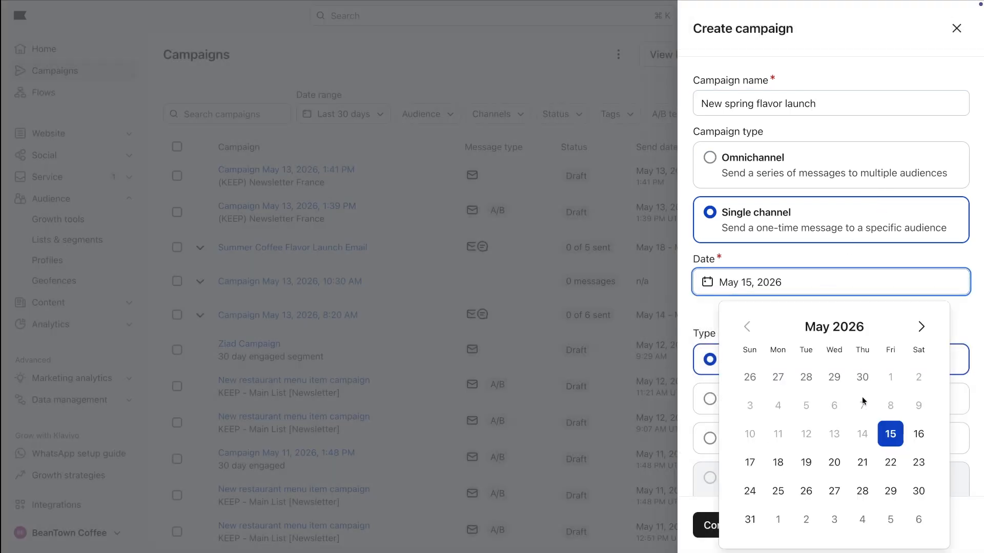
click(863, 463)
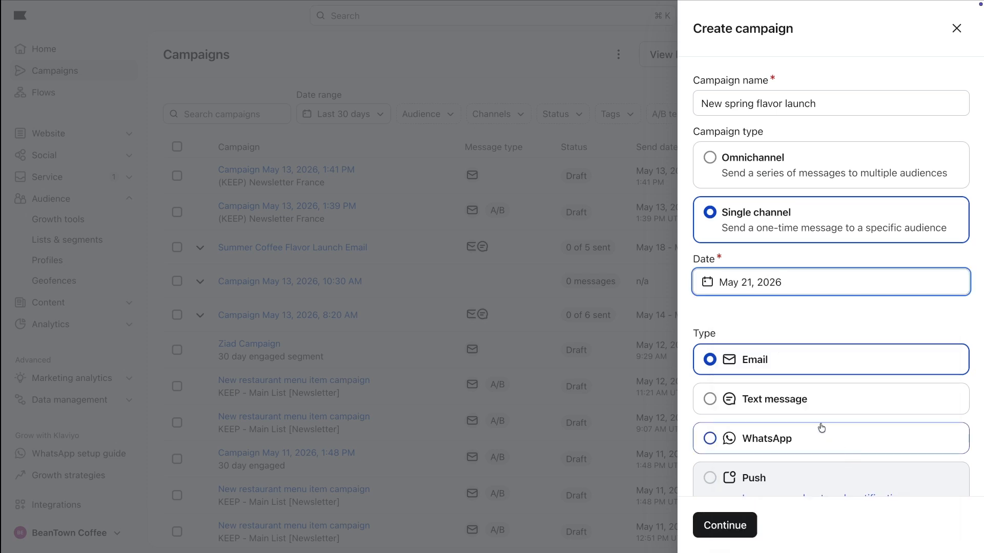
click(827, 403)
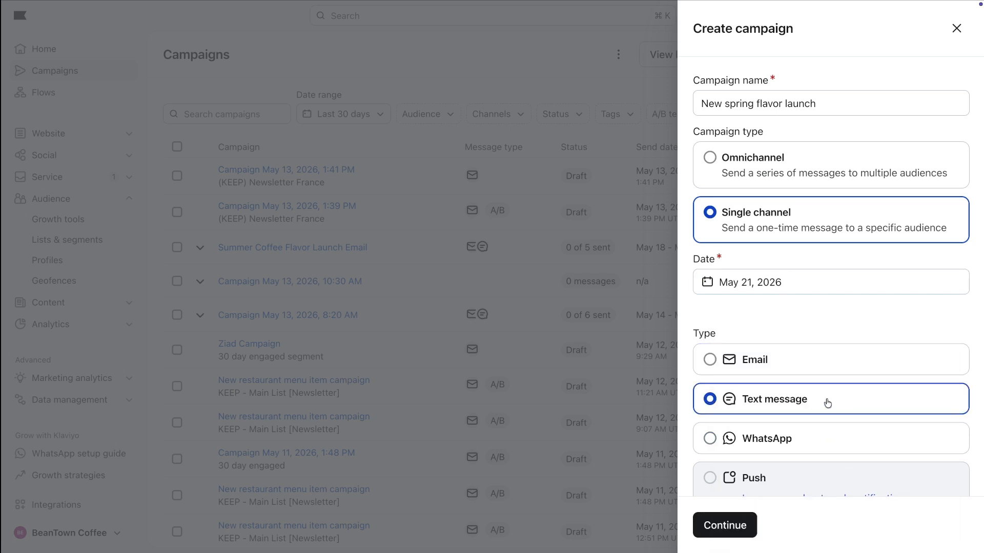
scroll(828, 403, down, 2)
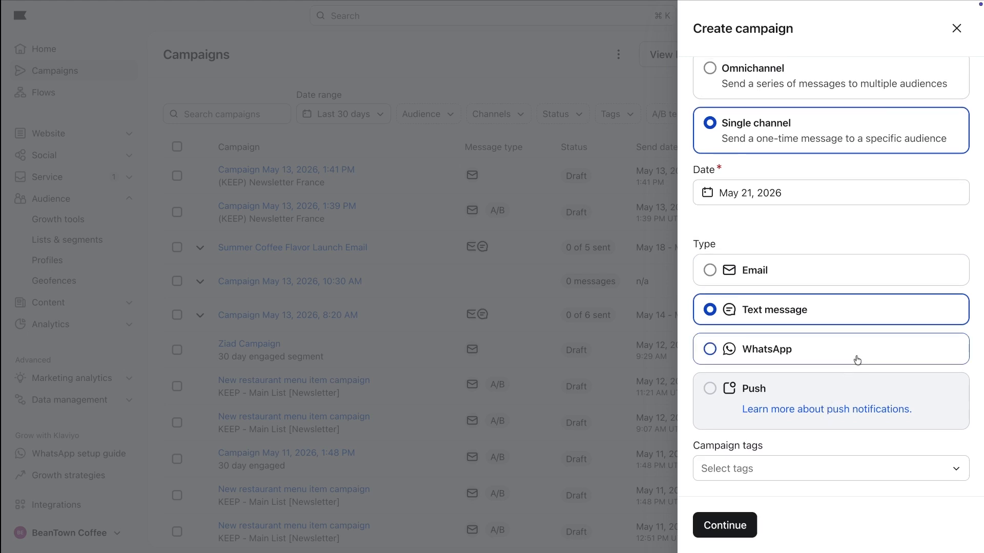
click(751, 526)
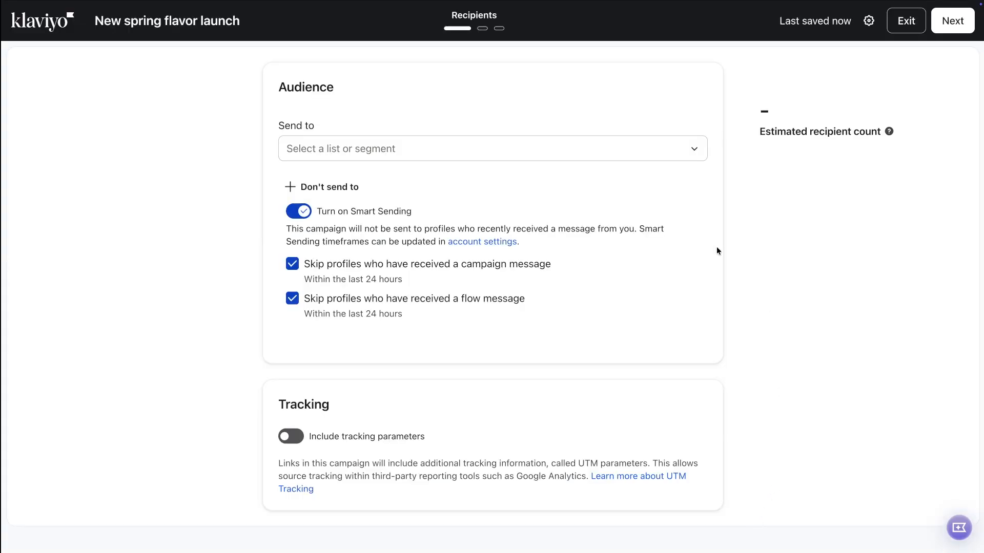
- Search for "vip" and select the VIP SMS list as the campaign's audience
click(689, 152)
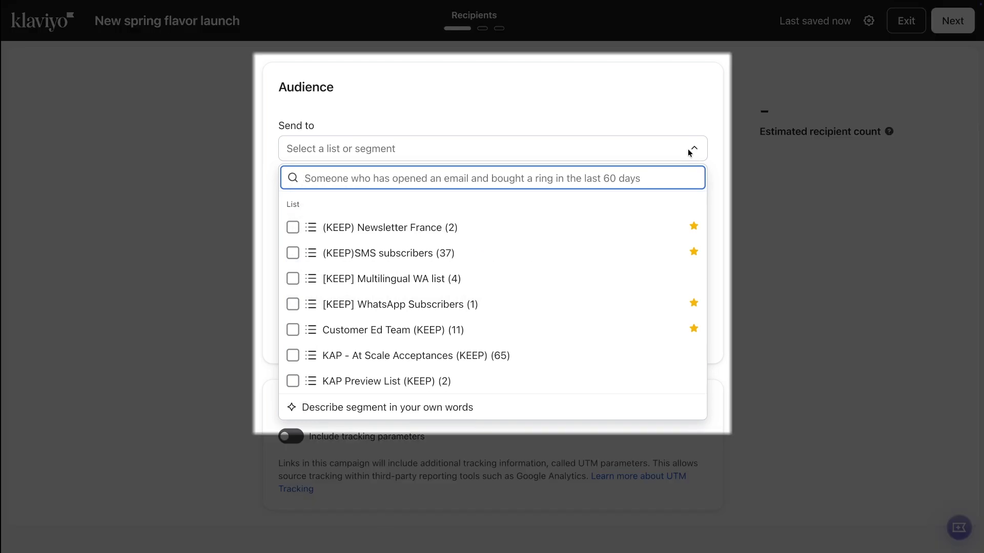
text(vip)
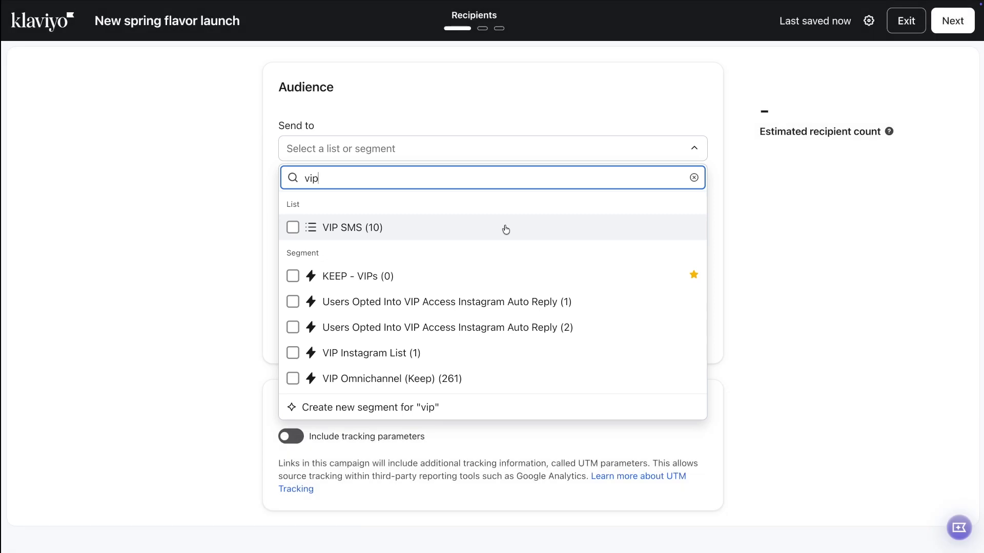
click(506, 229)
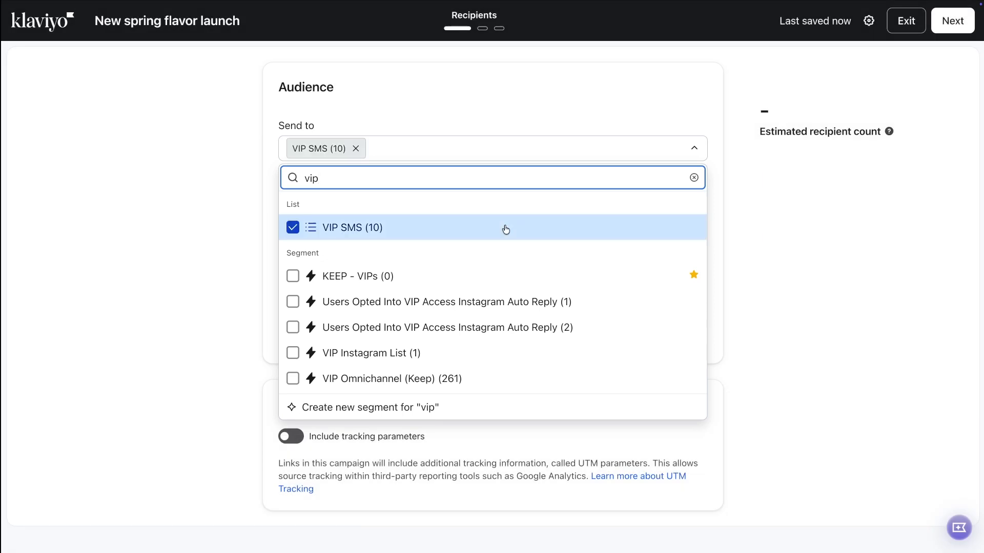
click(731, 141)
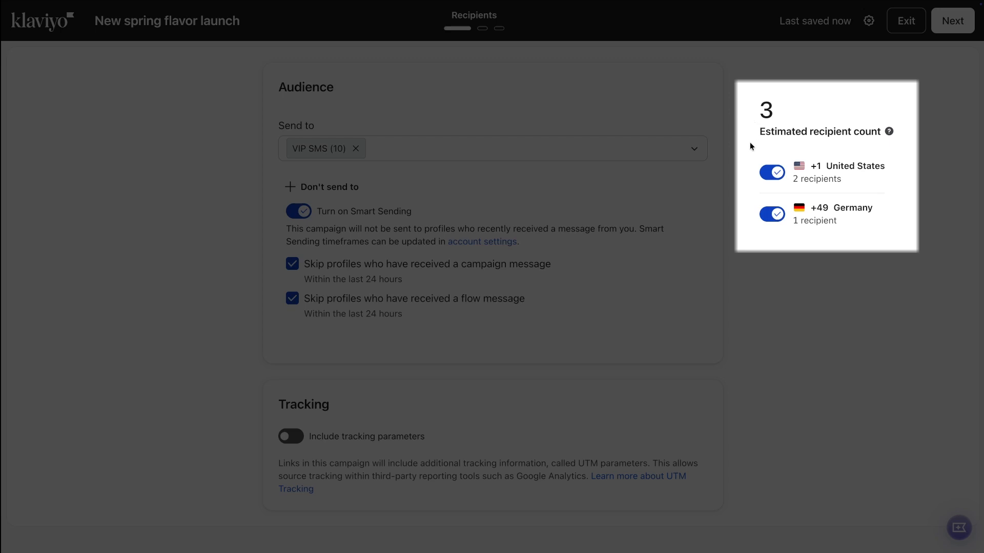
- Proceed from recipients to the message content step
click(769, 178)
click(768, 177)
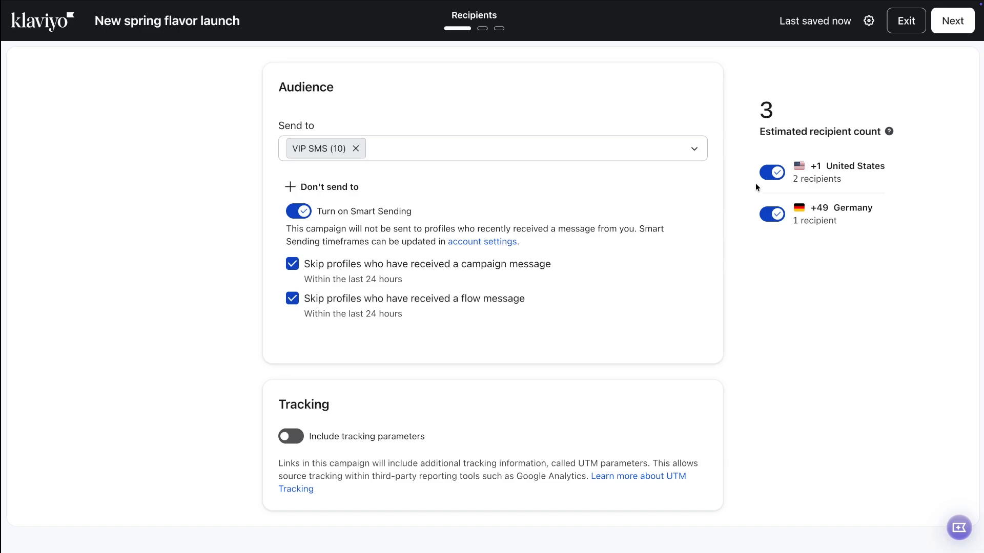
click(947, 29)
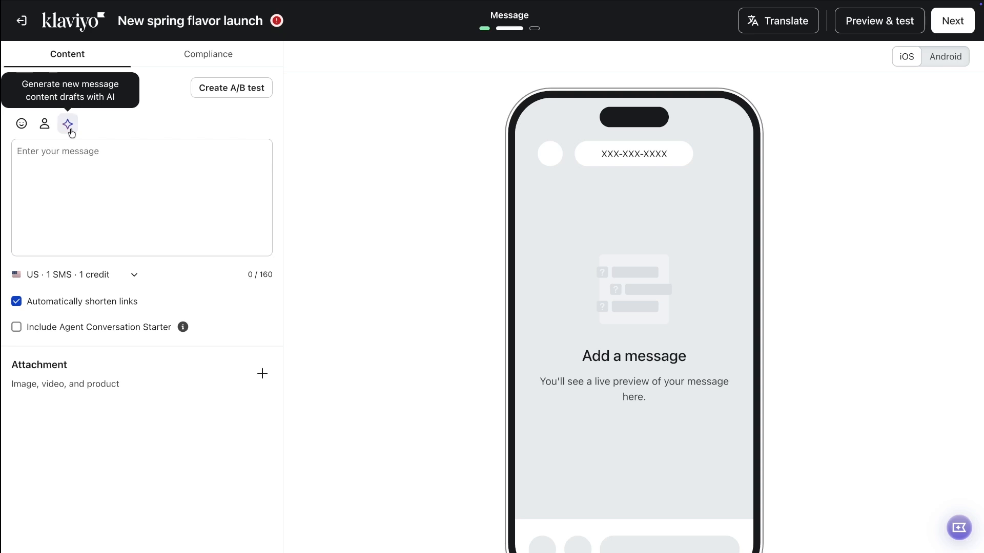
click(68, 125)
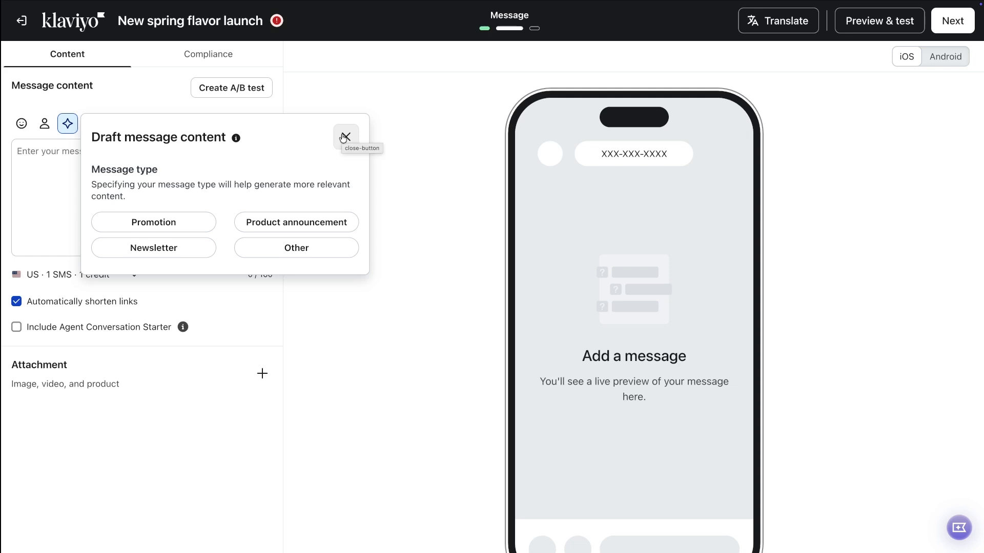
click(344, 136)
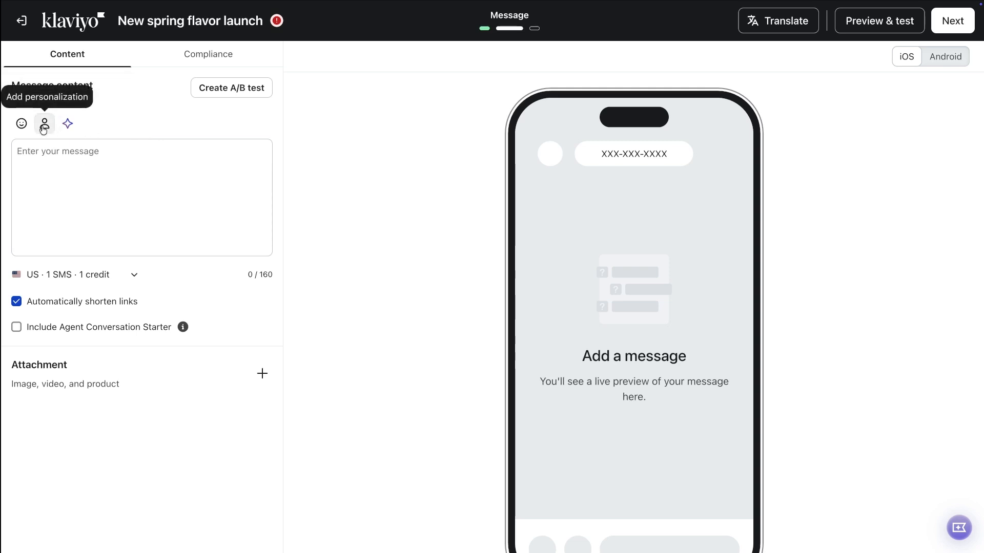
click(44, 125)
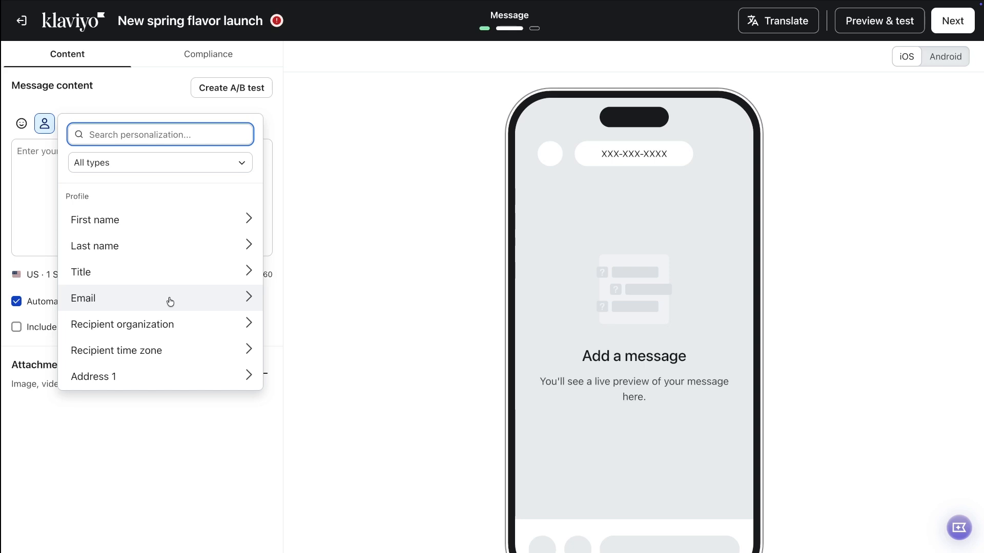
click(49, 128)
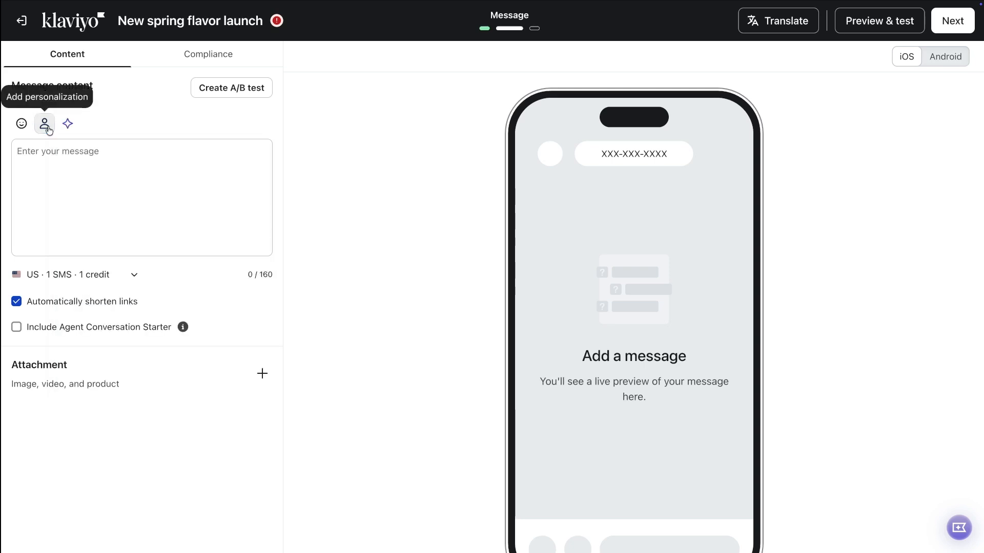
- Write the SMS text "Something new is brewing at Beantown. Meet your new favorite flavor at beantown.com.co"
click(62, 161)
text(Something )
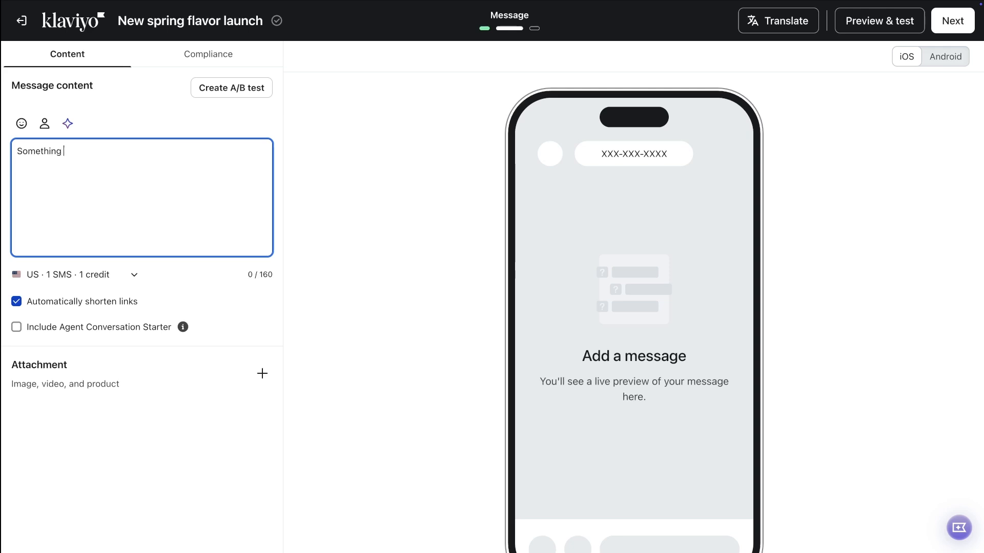
text(new is brewing at Beantown. Meet y)
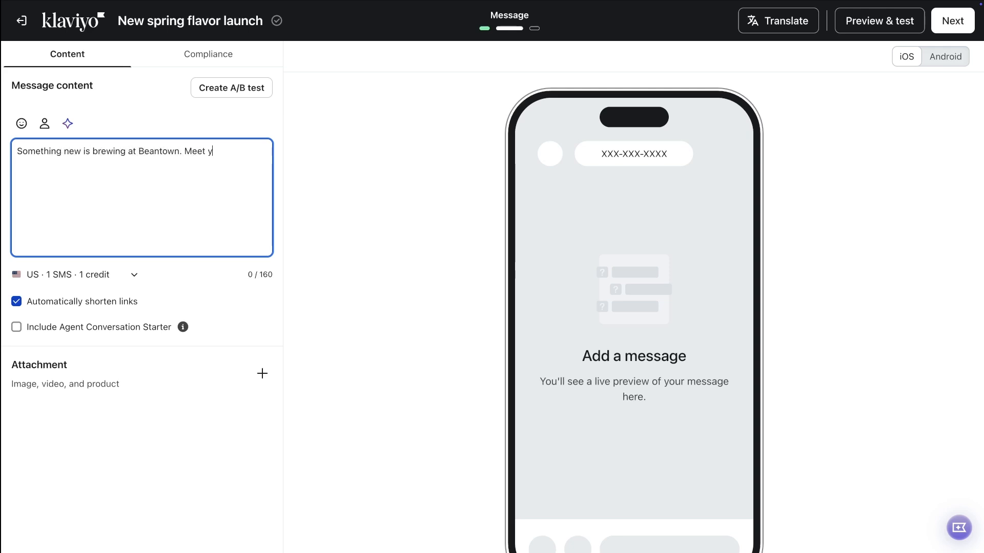
text(our new favorite flavor at )
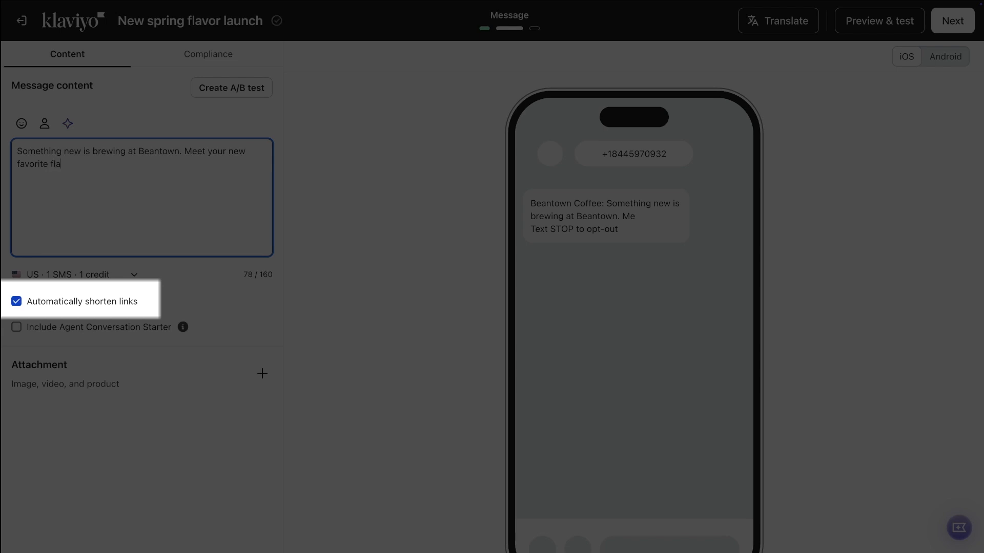
text(beantown.com.co)
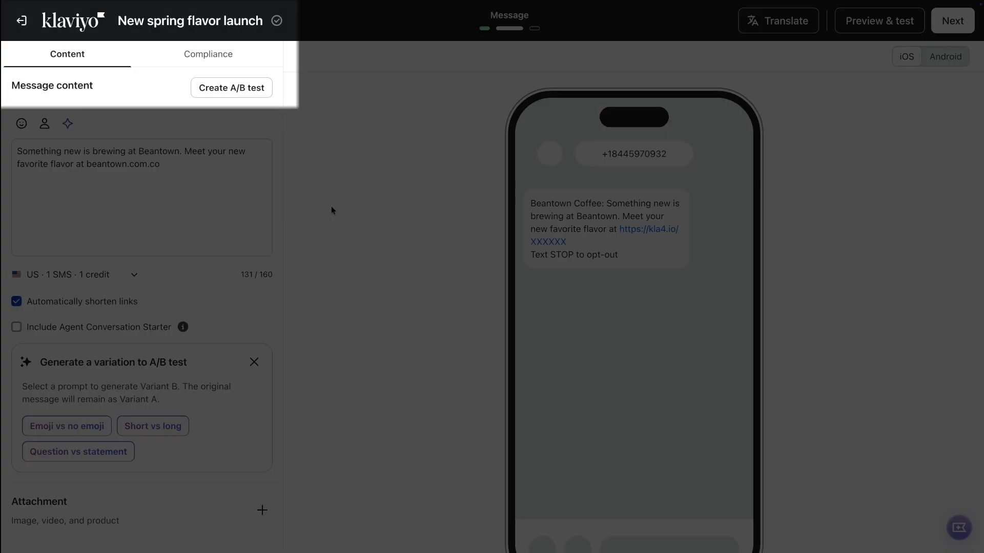
- Review the message's compliance settings for identification and consent
click(237, 55)
scroll(218, 268, down, 5)
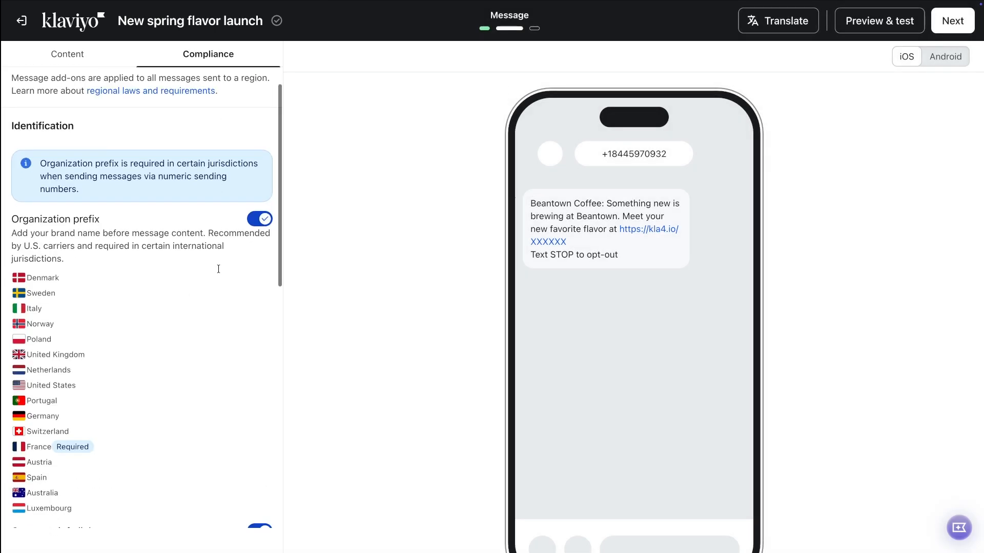
scroll(219, 270, down, 6)
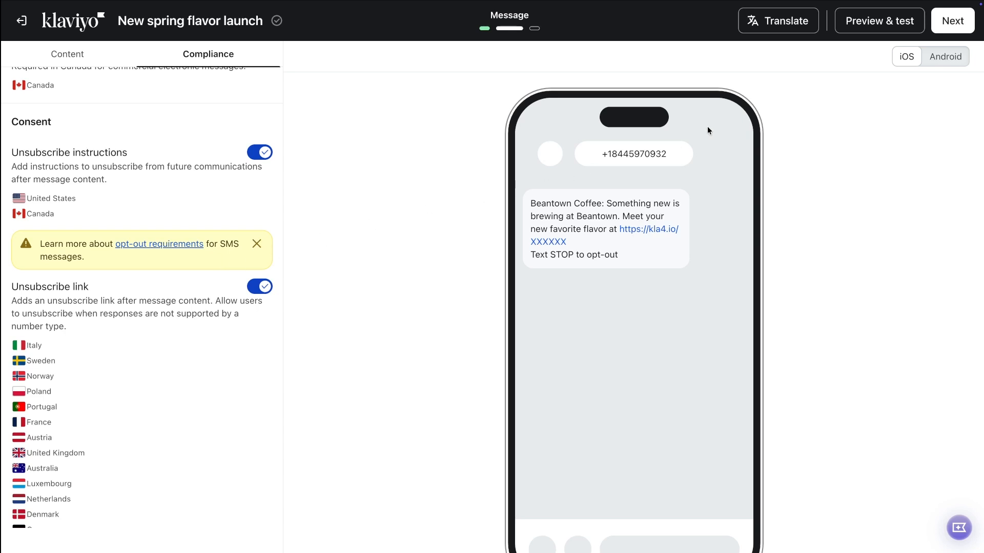
- Preview the text message on Android and check the country options, then leave preview mode
click(876, 27)
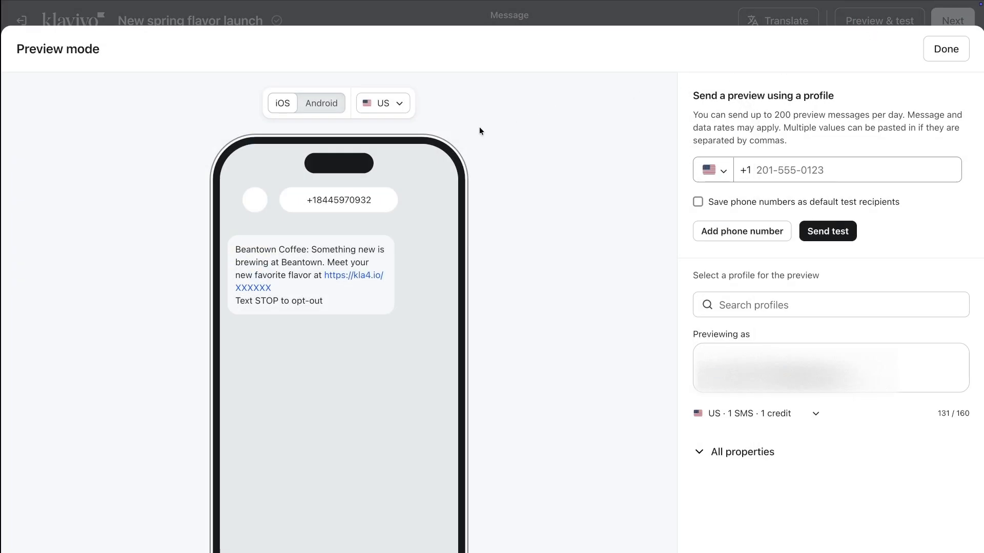
click(337, 105)
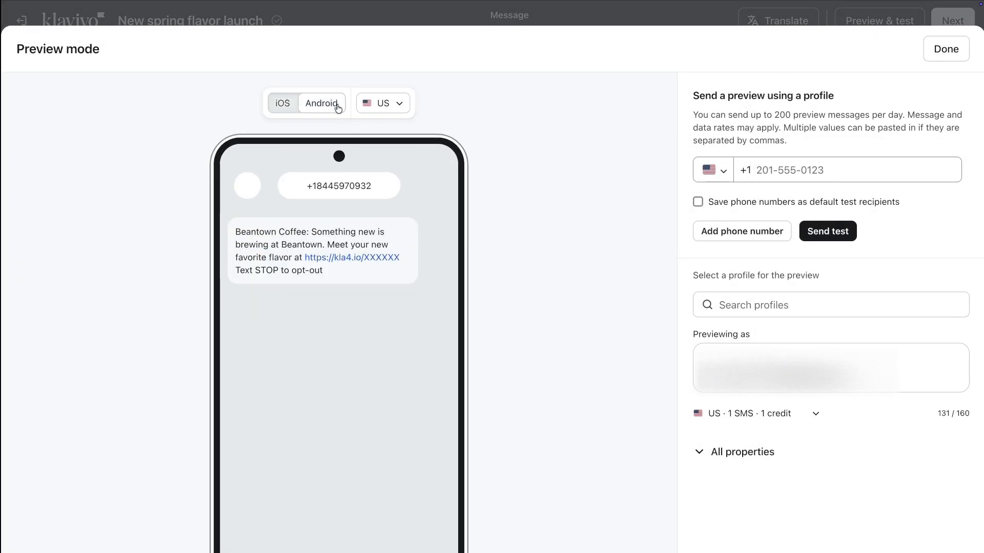
click(404, 106)
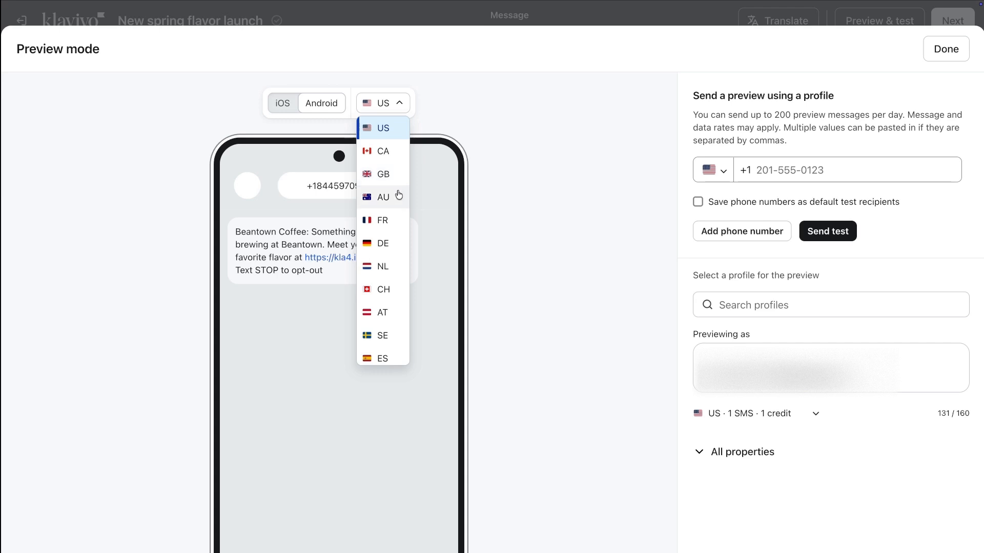
click(402, 99)
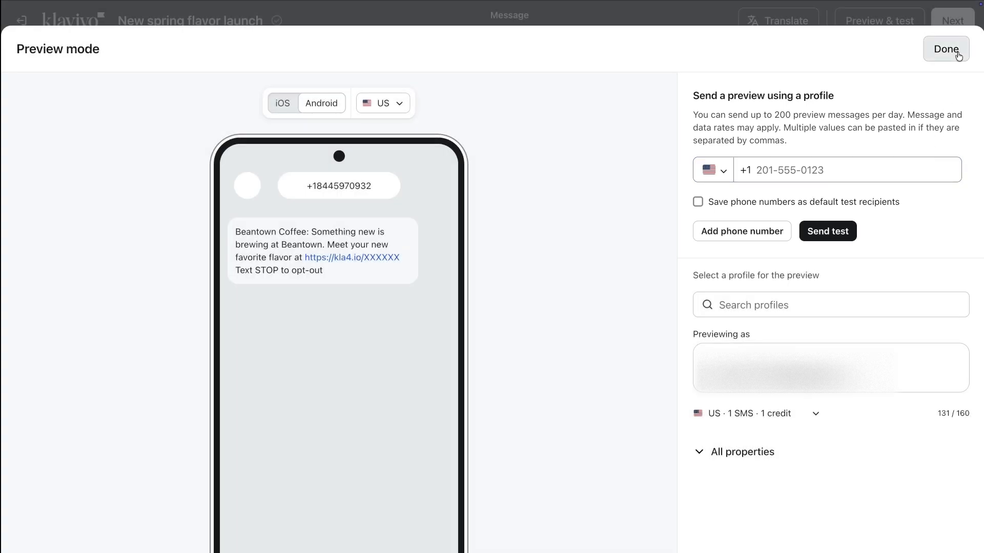
click(957, 51)
- Proceed to the review step and look over the campaign summary
click(957, 22)
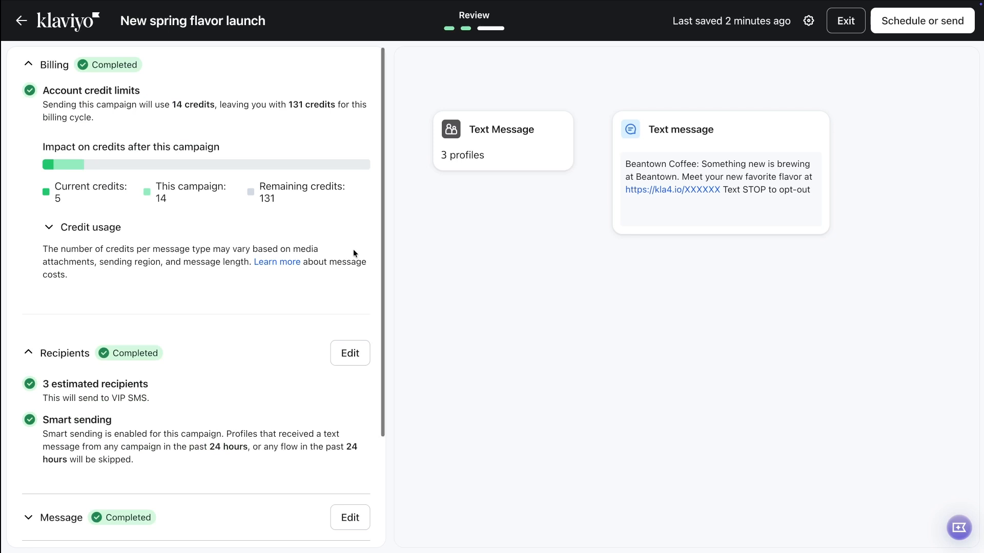
scroll(353, 249, down, 1)
scroll(353, 249, down, 4)
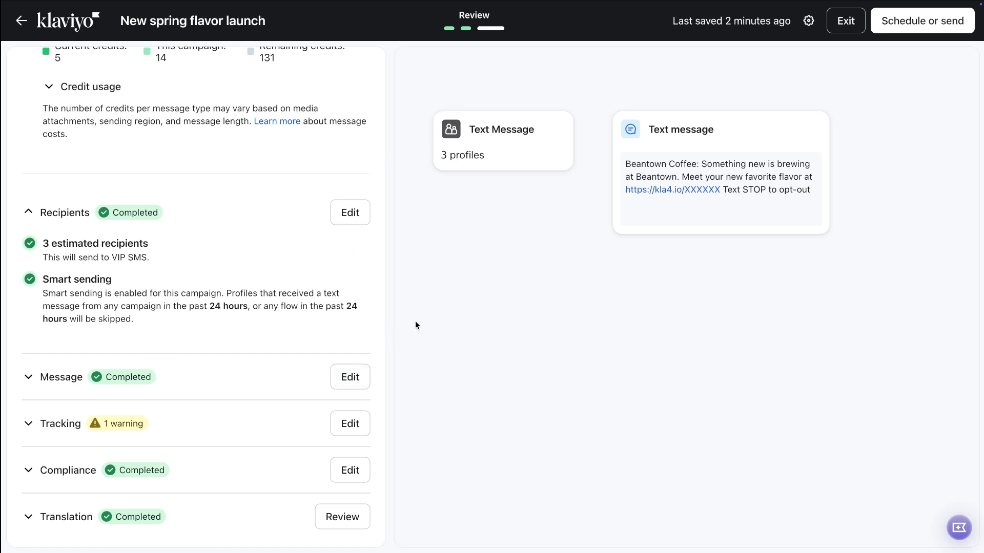
- Open the scheduling options and choose to send the campaign now
click(898, 32)
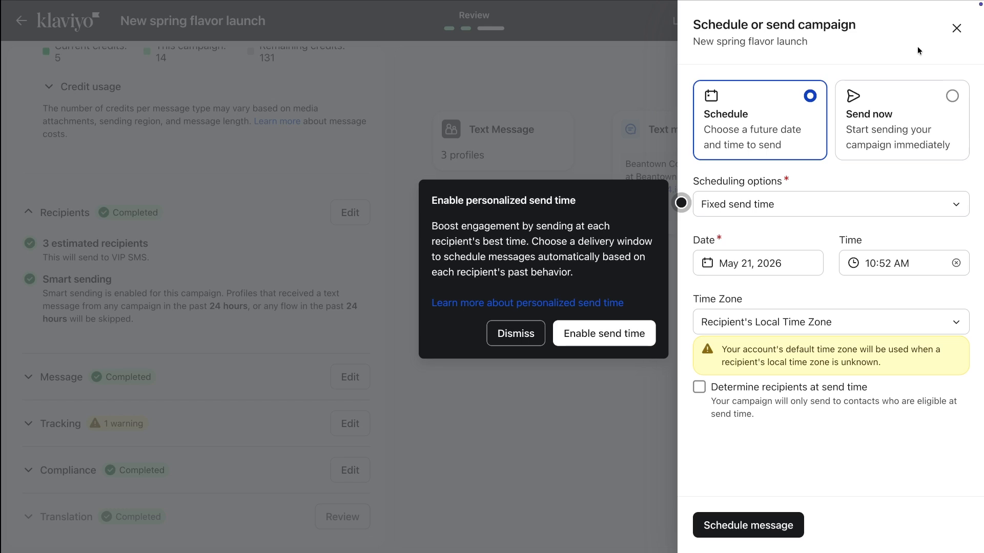
click(952, 96)
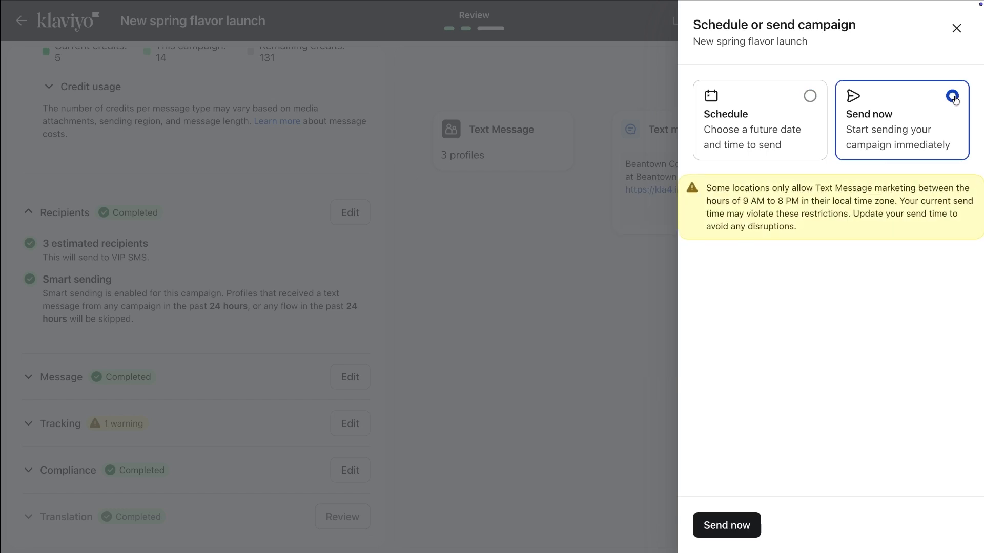